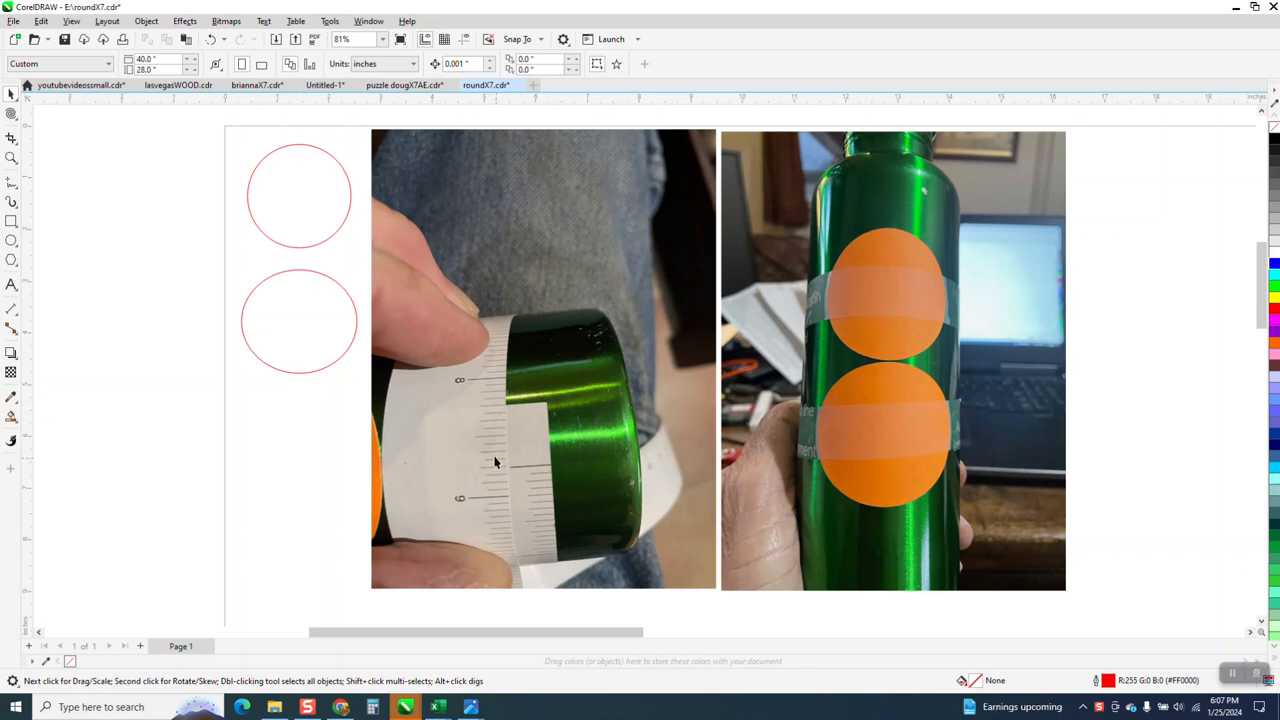
Compare the bottle photos in roundX7.cdr with the projected logo width calculation in the Excel workbook Logo projection dimensions, ending back in CorelDRAW.
{"action": "scroll", "coordinate": [489, 454], "scroll_direction": "down", "scroll_amount": 1}
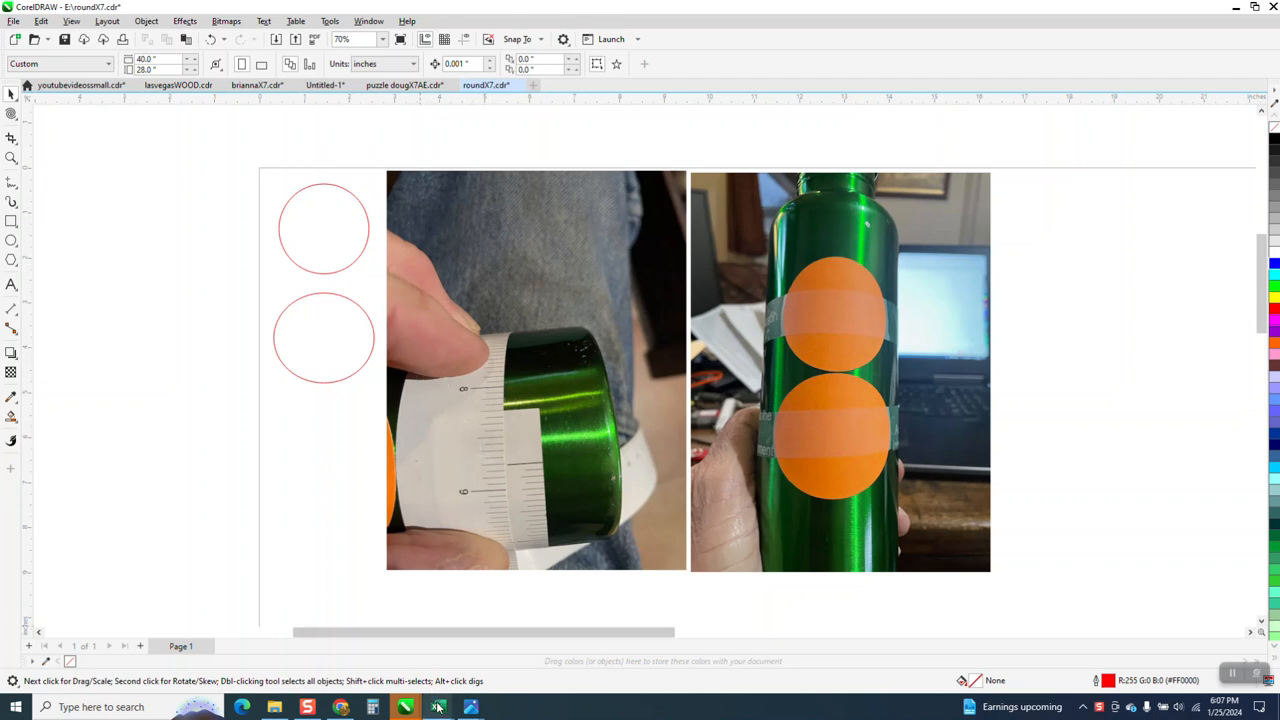
{"action": "mouse_move", "coordinate": [437, 700]}
{"action": "left_click", "coordinate": [407, 670]}
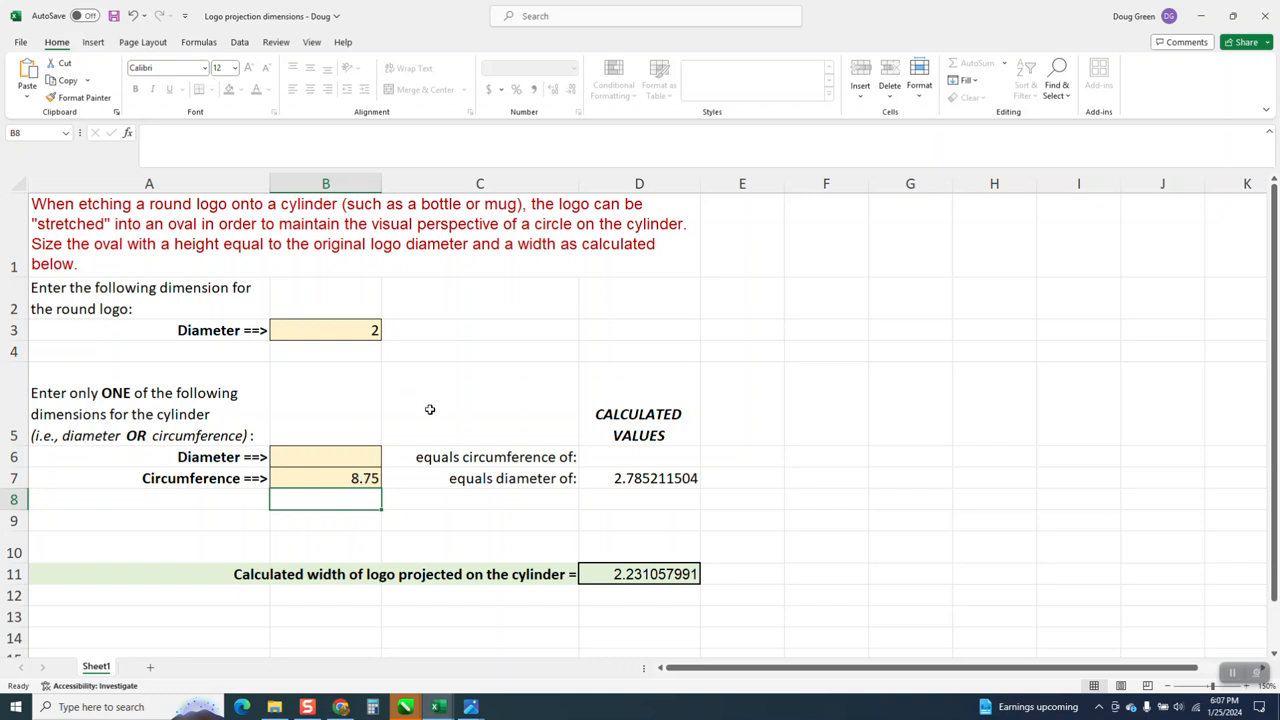
{"action": "left_click", "coordinate": [410, 707]}
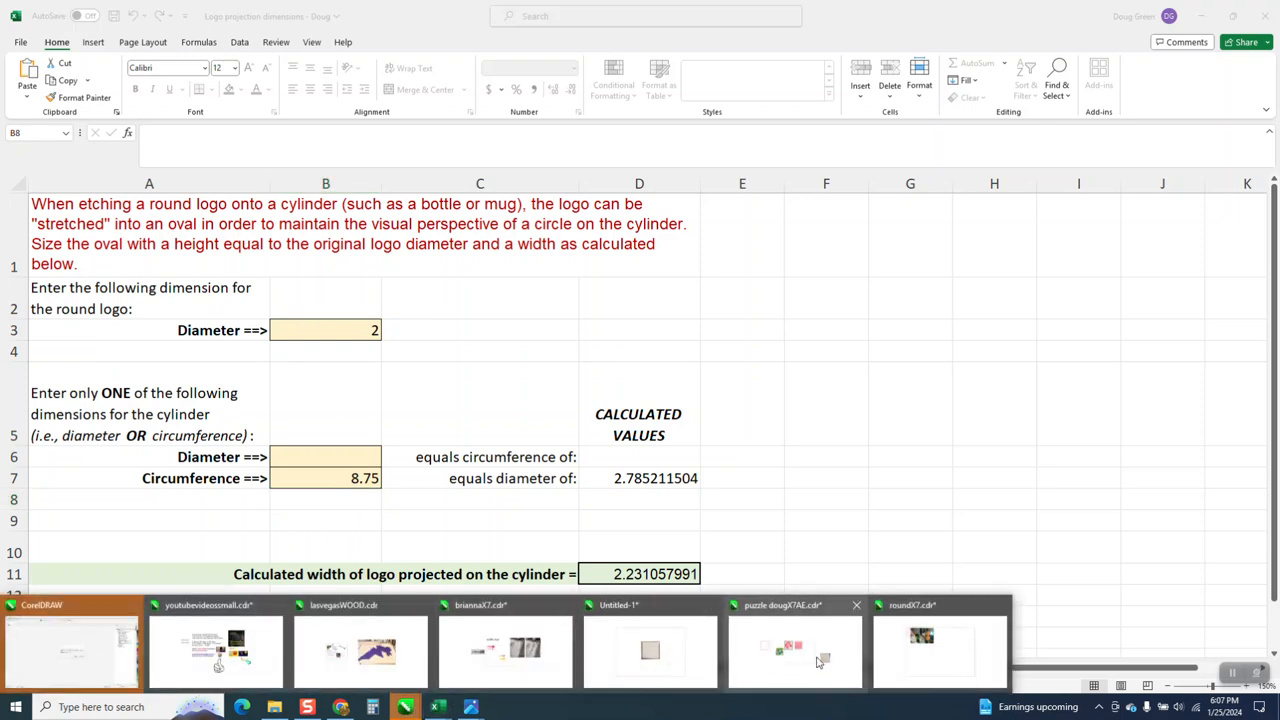
{"action": "left_click", "coordinate": [889, 668]}
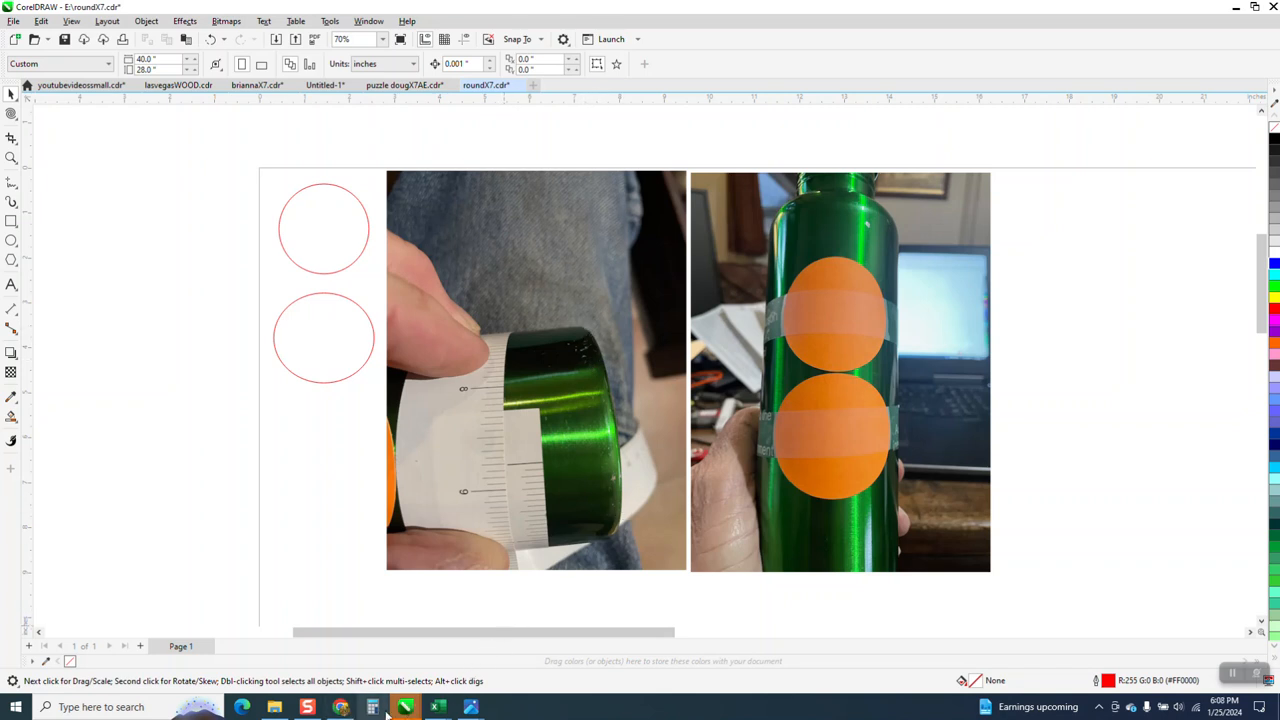
{"action": "mouse_move", "coordinate": [440, 708]}
{"action": "left_click", "coordinate": [405, 668]}
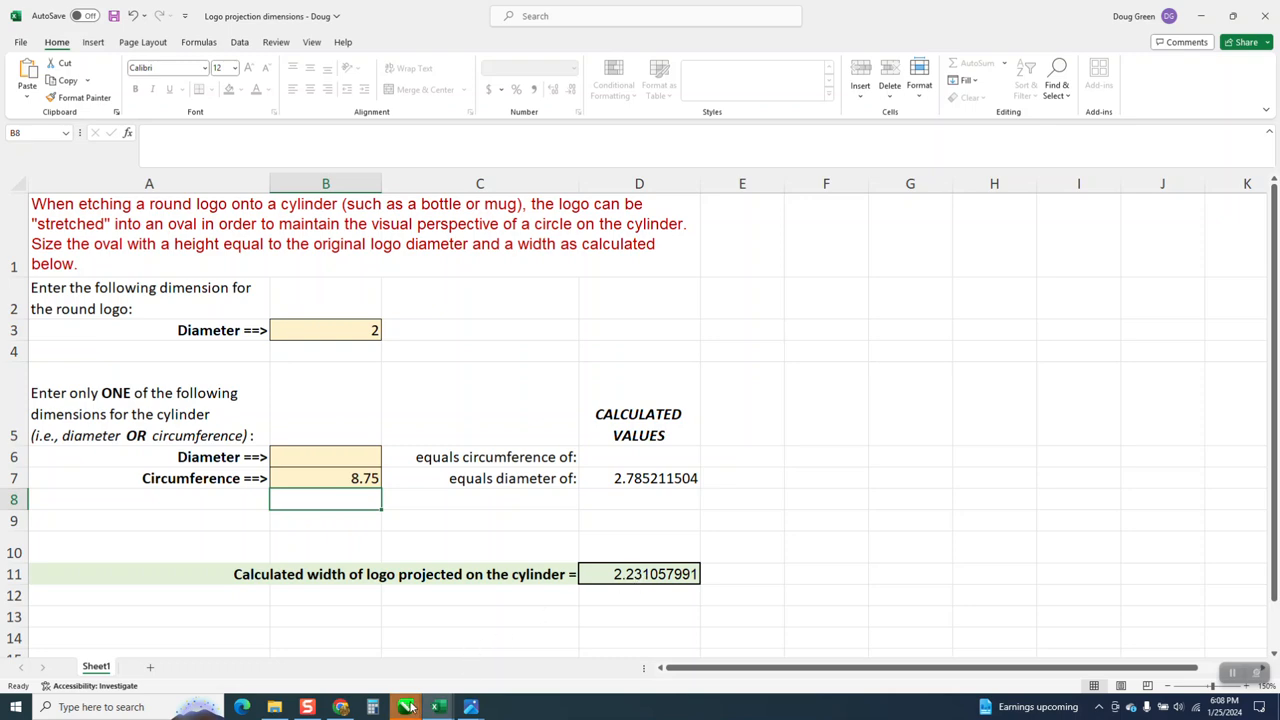
{"action": "mouse_move", "coordinate": [408, 707]}
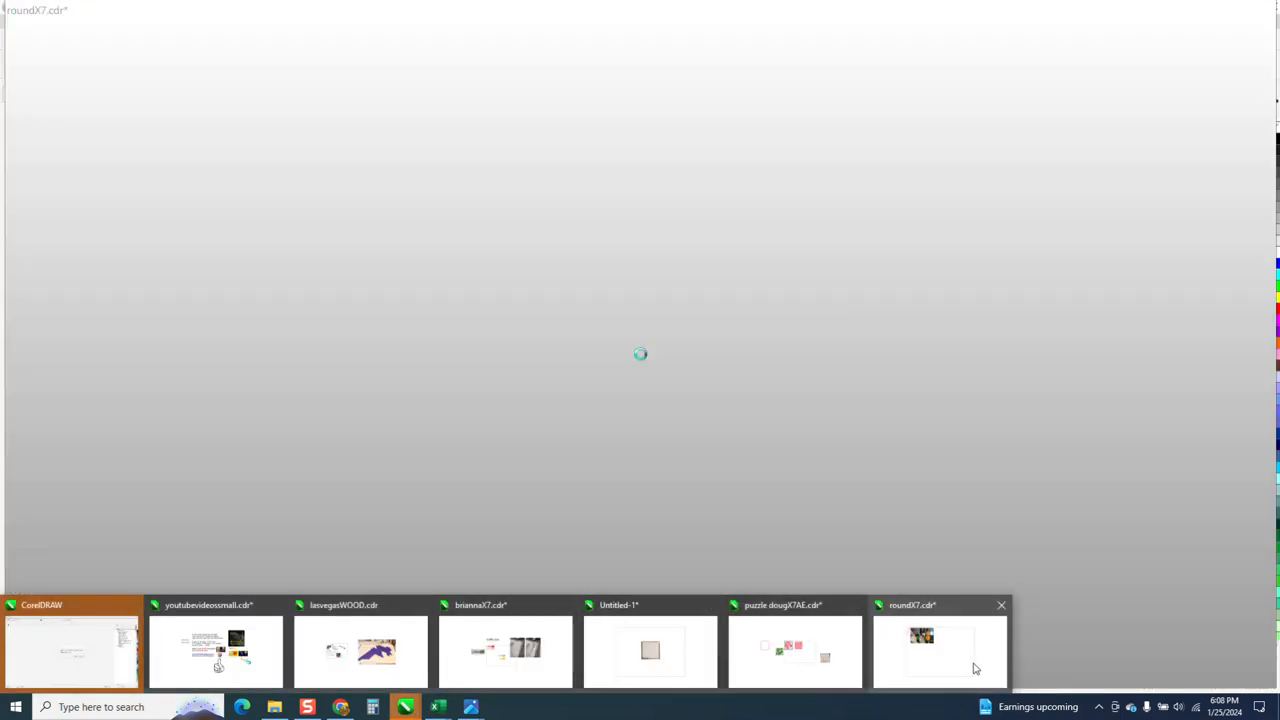
{"action": "left_click", "coordinate": [972, 668]}
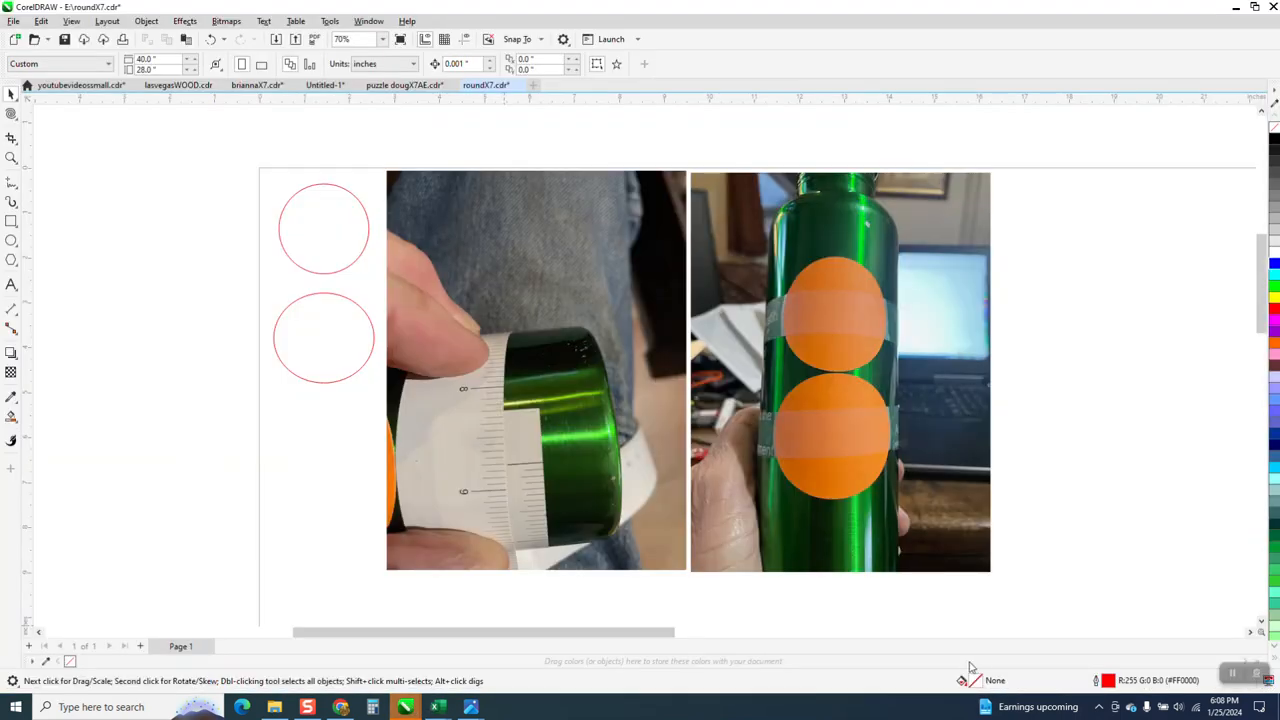
Check the sizes of the upper circle and the lower oval, and examine the orange cutouts on the bottle photo up close.
{"action": "left_click", "coordinate": [349, 266]}
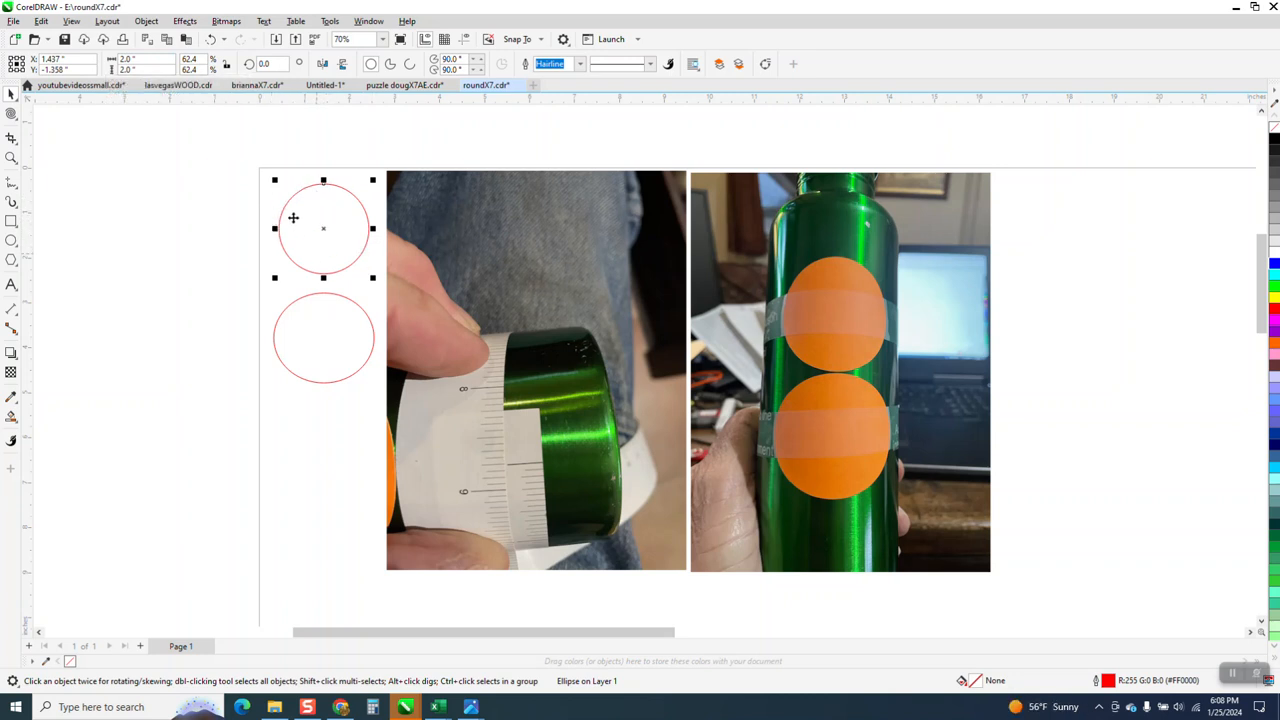
{"action": "left_click", "coordinate": [336, 312]}
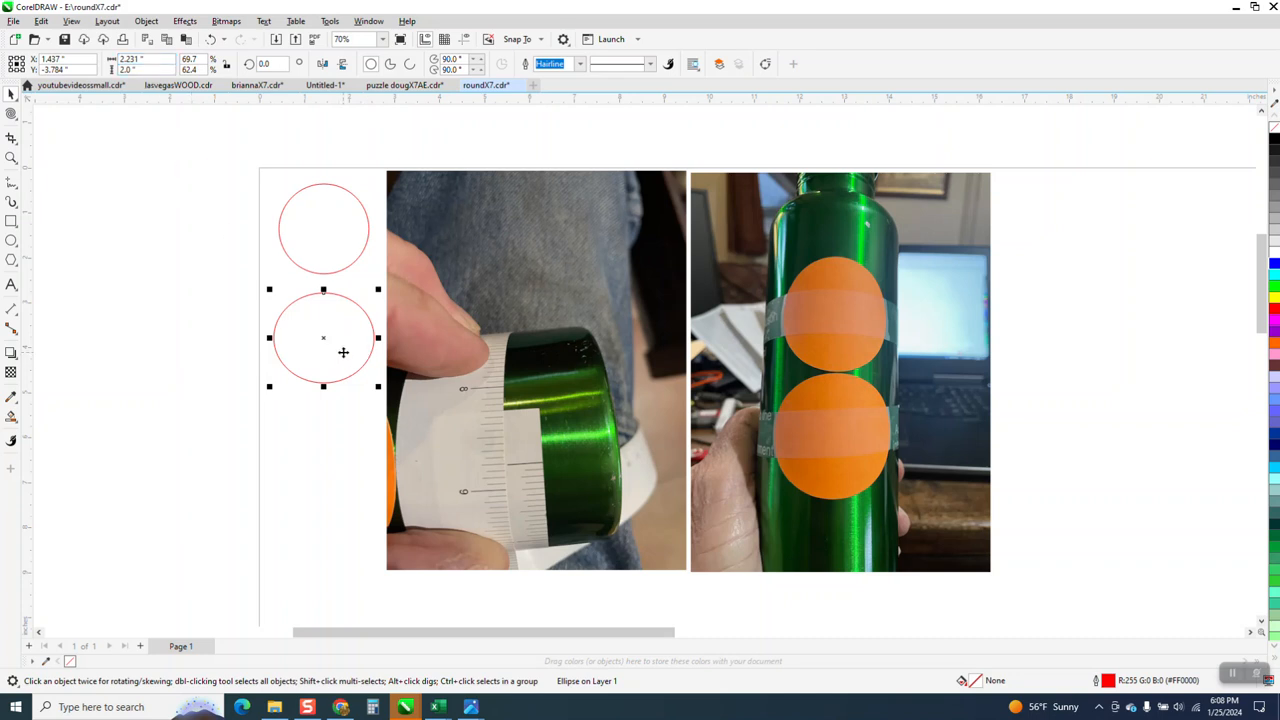
{"action": "left_click", "coordinate": [11, 157]}
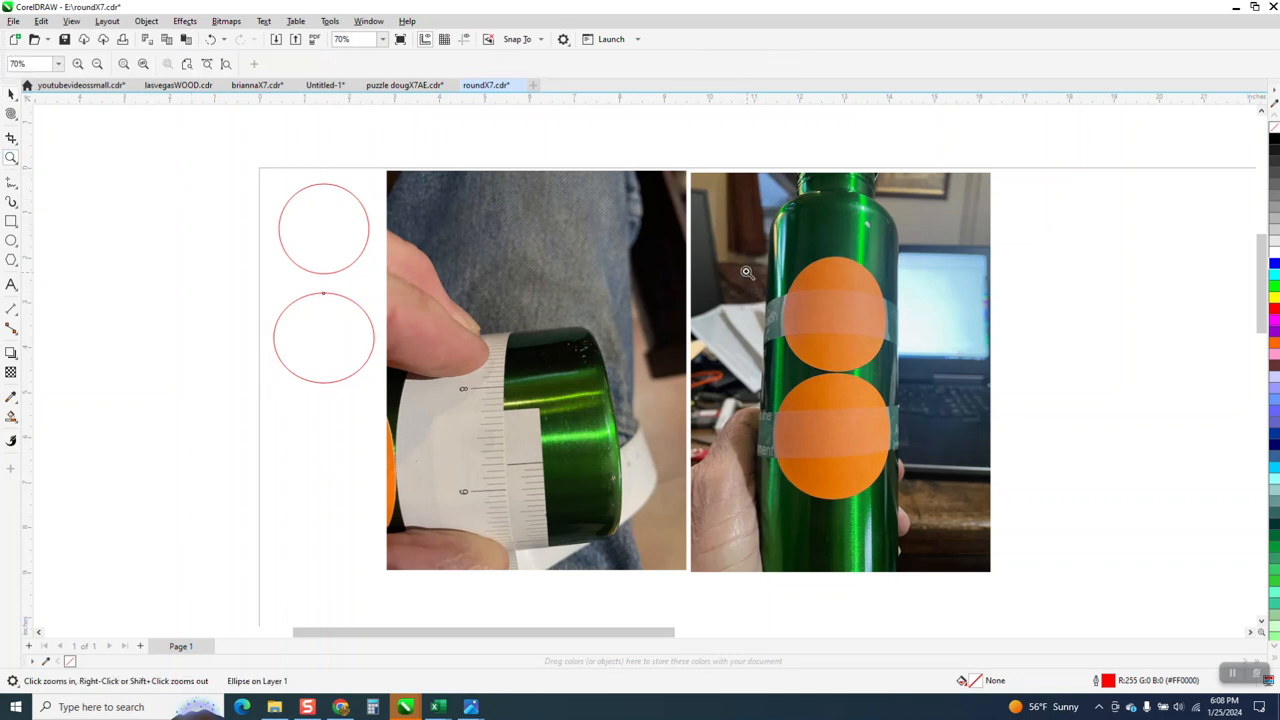
{"action": "left_click", "coordinate": [966, 521]}
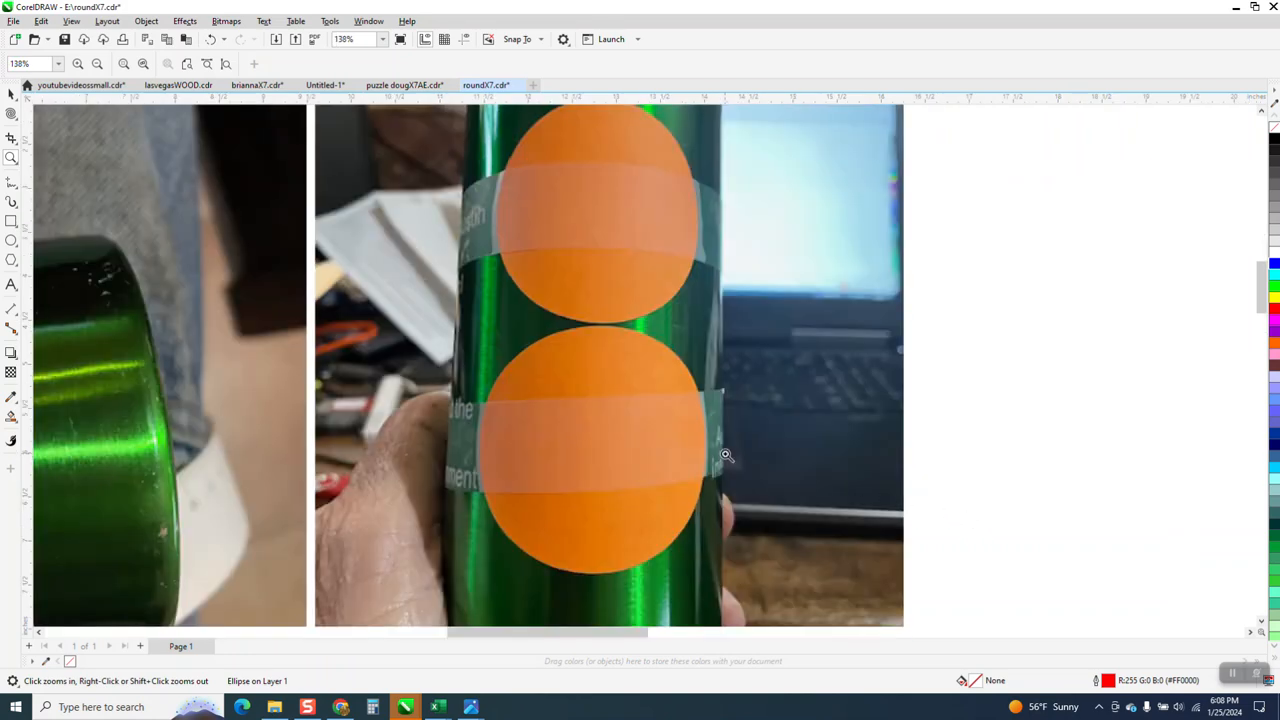
{"action": "scroll", "coordinate": [665, 370], "scroll_direction": "down", "scroll_amount": 2}
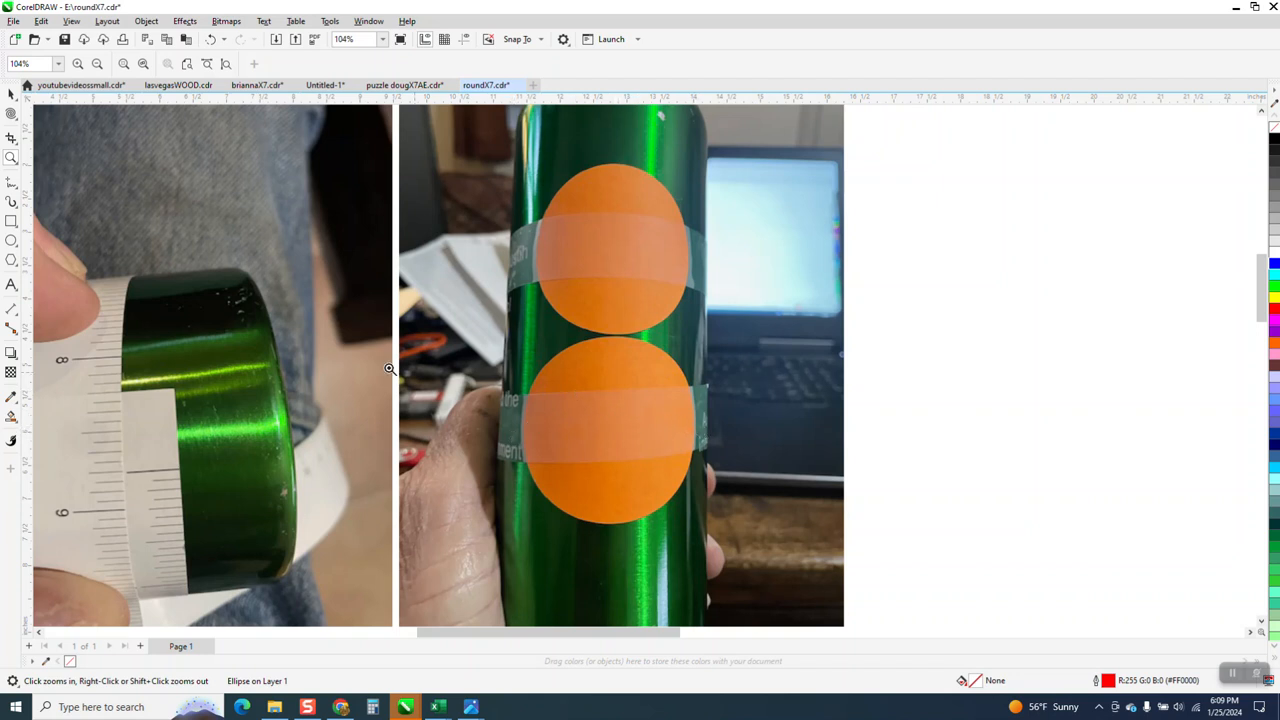
{"action": "scroll", "coordinate": [697, 424], "scroll_direction": "down", "scroll_amount": 2}
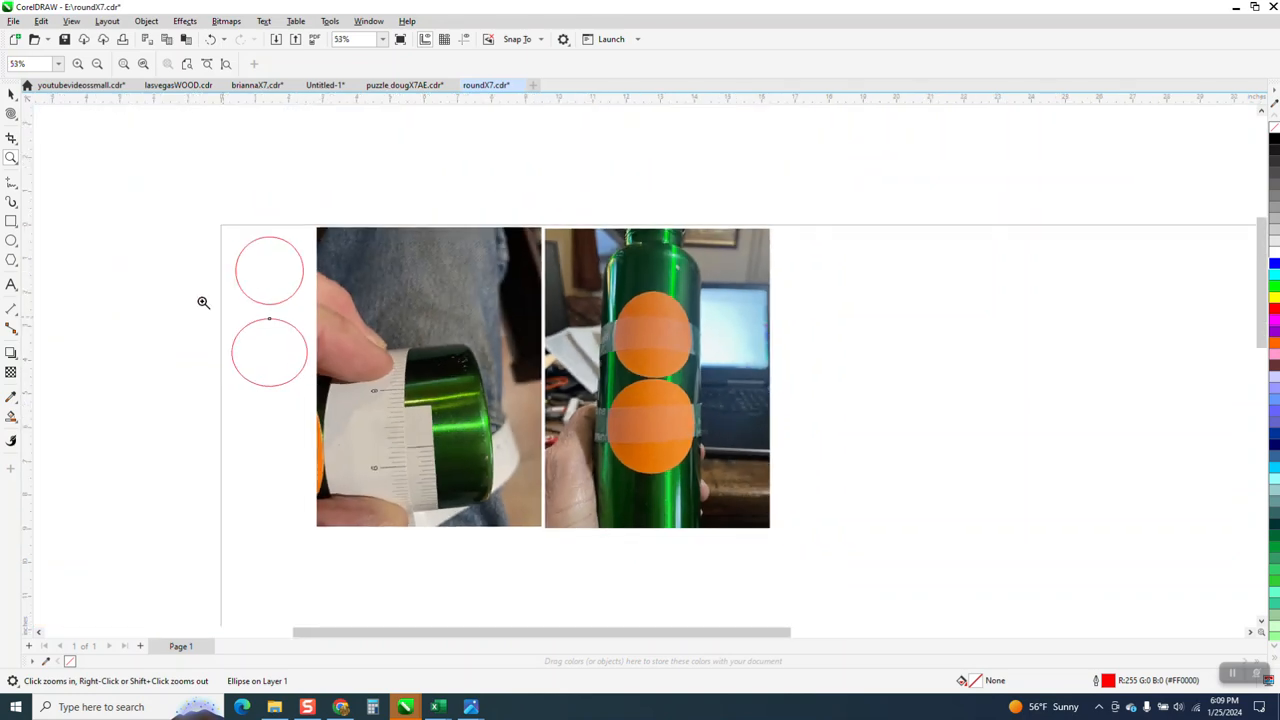
Set the lower oval's width to 2 inches.
{"action": "left_click", "coordinate": [11, 93]}
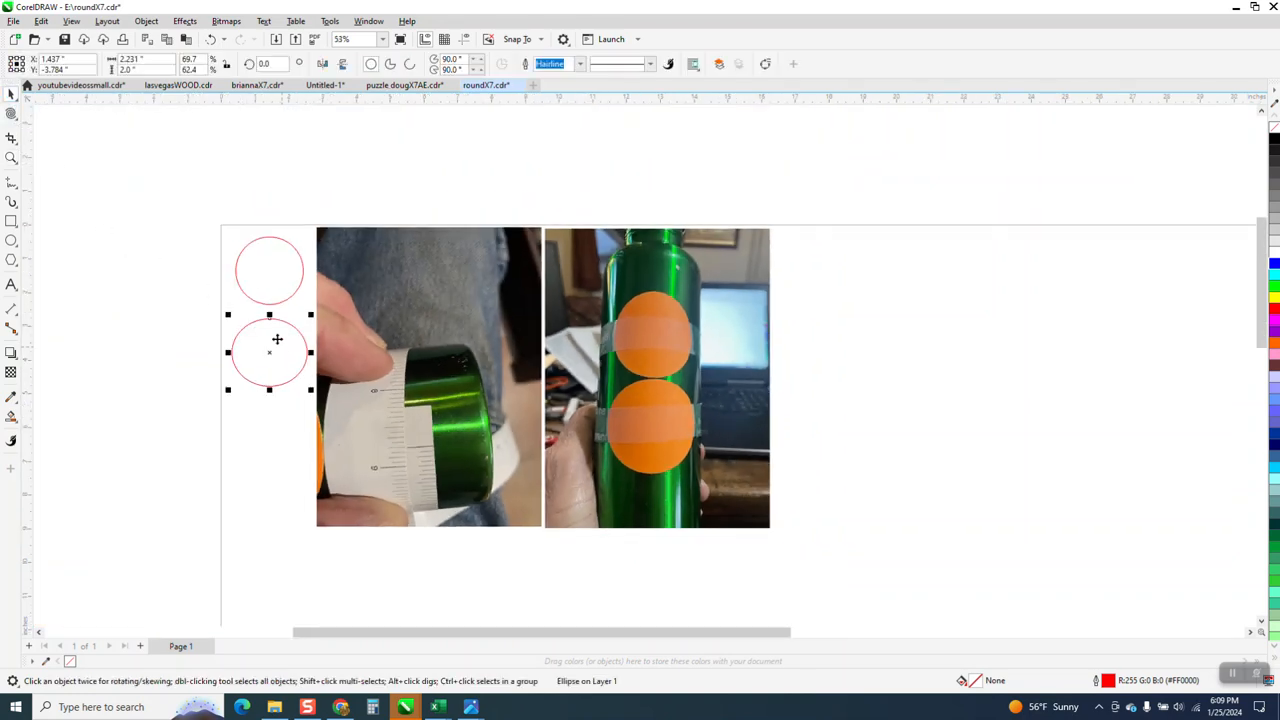
{"action": "left_click", "coordinate": [153, 59]}
{"action": "left_click", "coordinate": [171, 69]}
{"action": "left_click", "coordinate": [166, 60]}
{"action": "type", "text": "2"}
{"action": "key", "text": "Return"}
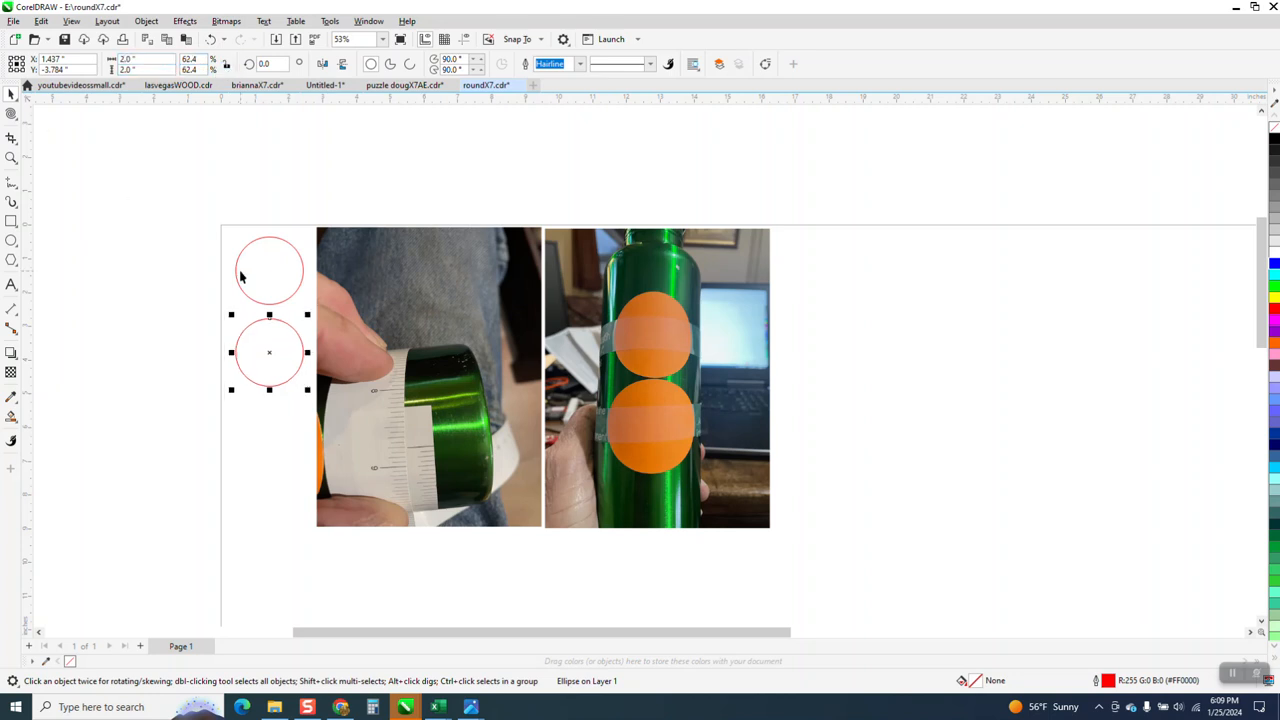
Set the width of the lower ellipse to 2.231 inches.
{"action": "left_click", "coordinate": [150, 60]}
{"action": "type", "text": "2.231"}
{"action": "key", "text": "Return"}
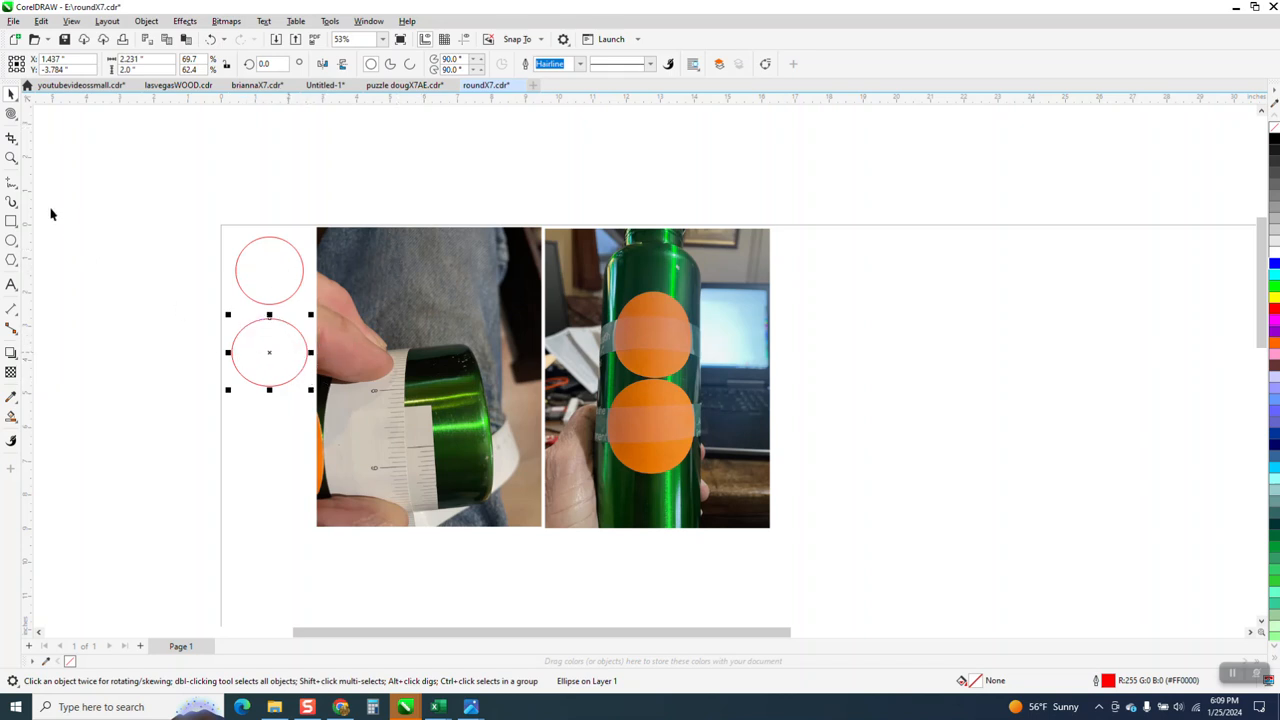
Examine the two red outlines up close and compare them with the orange shapes taped to the bottle.
{"action": "left_click", "coordinate": [11, 158]}
{"action": "left_click_drag", "start_coordinate": [226, 214], "coordinate": [312, 400]}
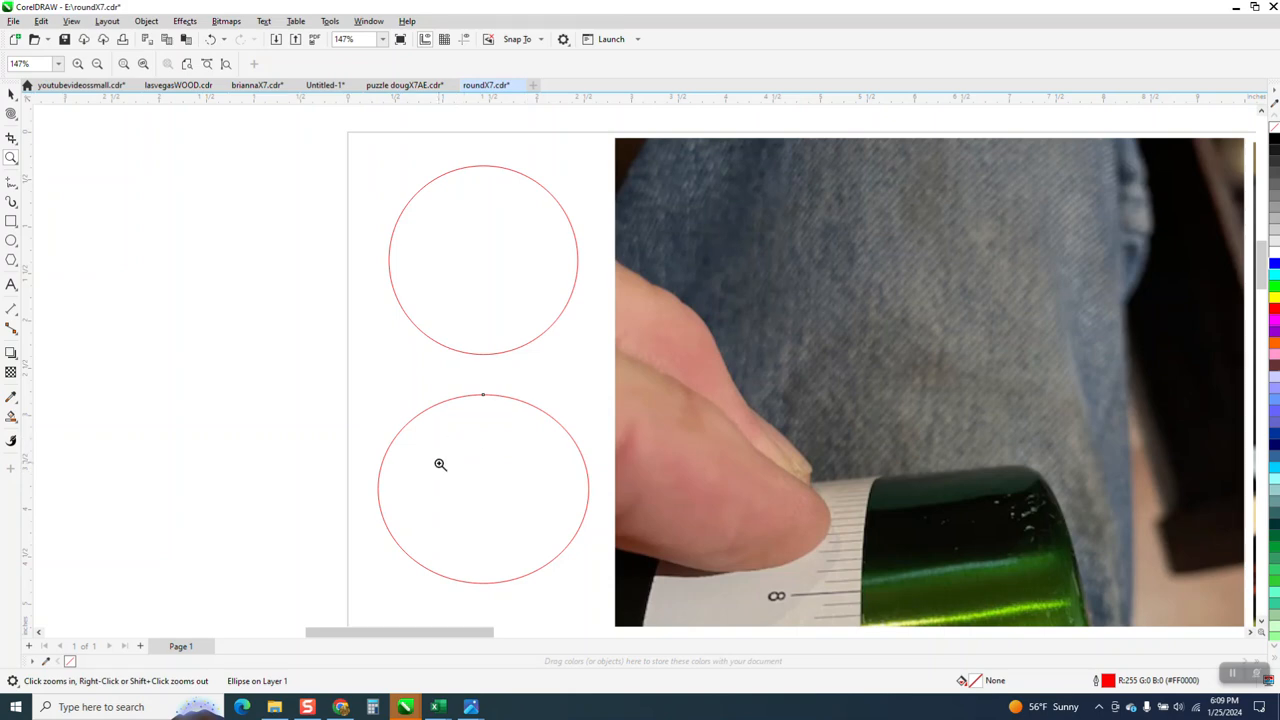
{"action": "right_click", "coordinate": [440, 400]}
{"action": "right_click", "coordinate": [442, 400]}
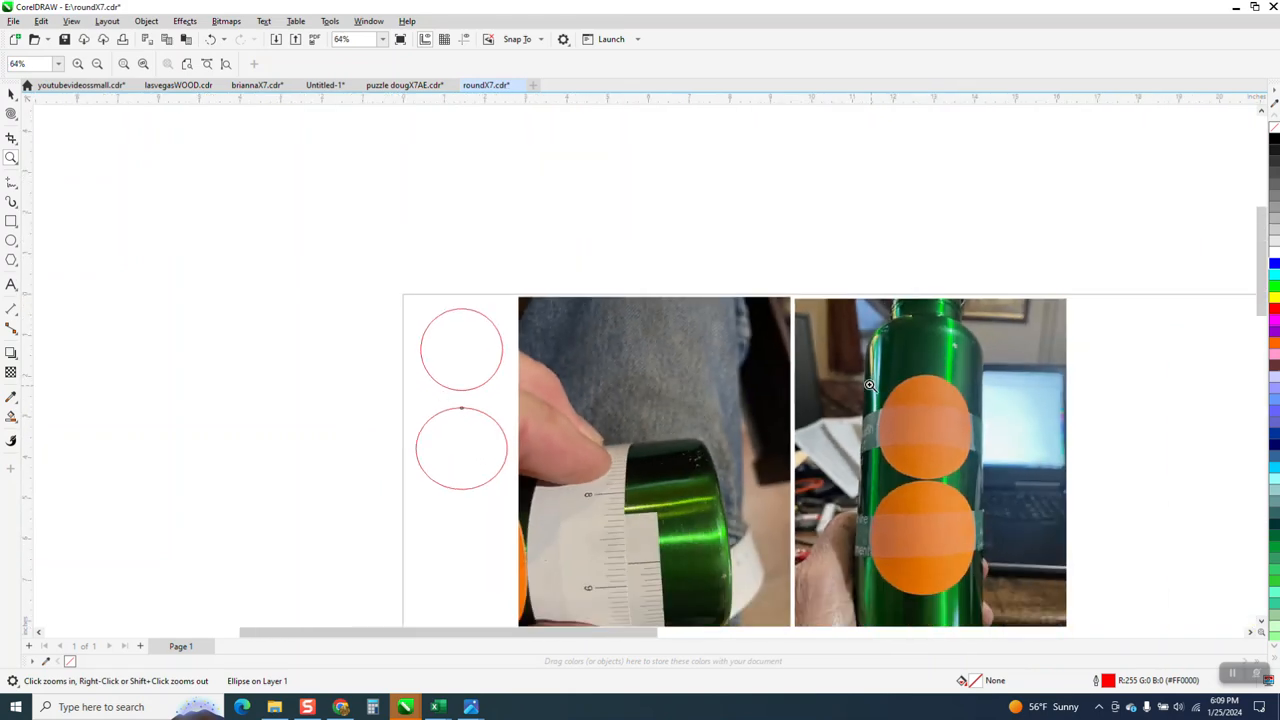
{"action": "left_click_drag", "start_coordinate": [983, 588], "coordinate": [997, 598]}
{"action": "scroll", "coordinate": [534, 473], "scroll_direction": "down", "scroll_amount": 4}
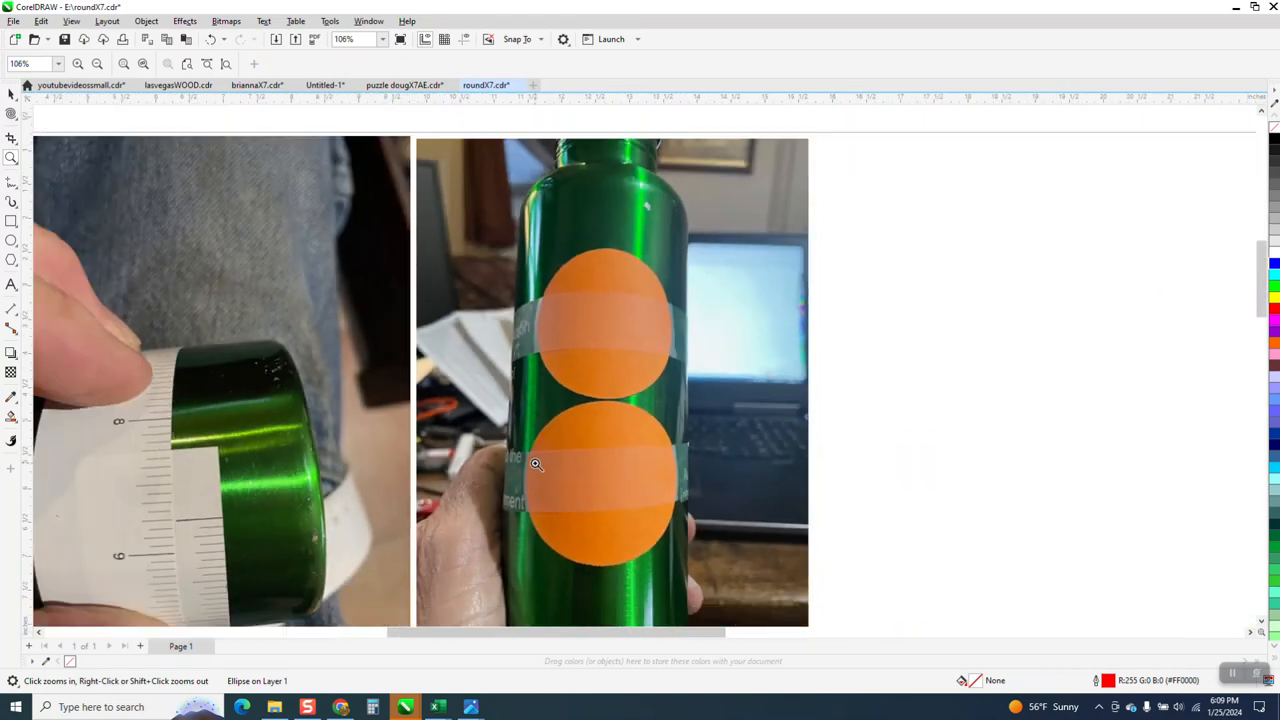
Switch to the Logo projection dimensions workbook in Excel and set the cylinder circumference to 12.
{"action": "mouse_move", "coordinate": [407, 707]}
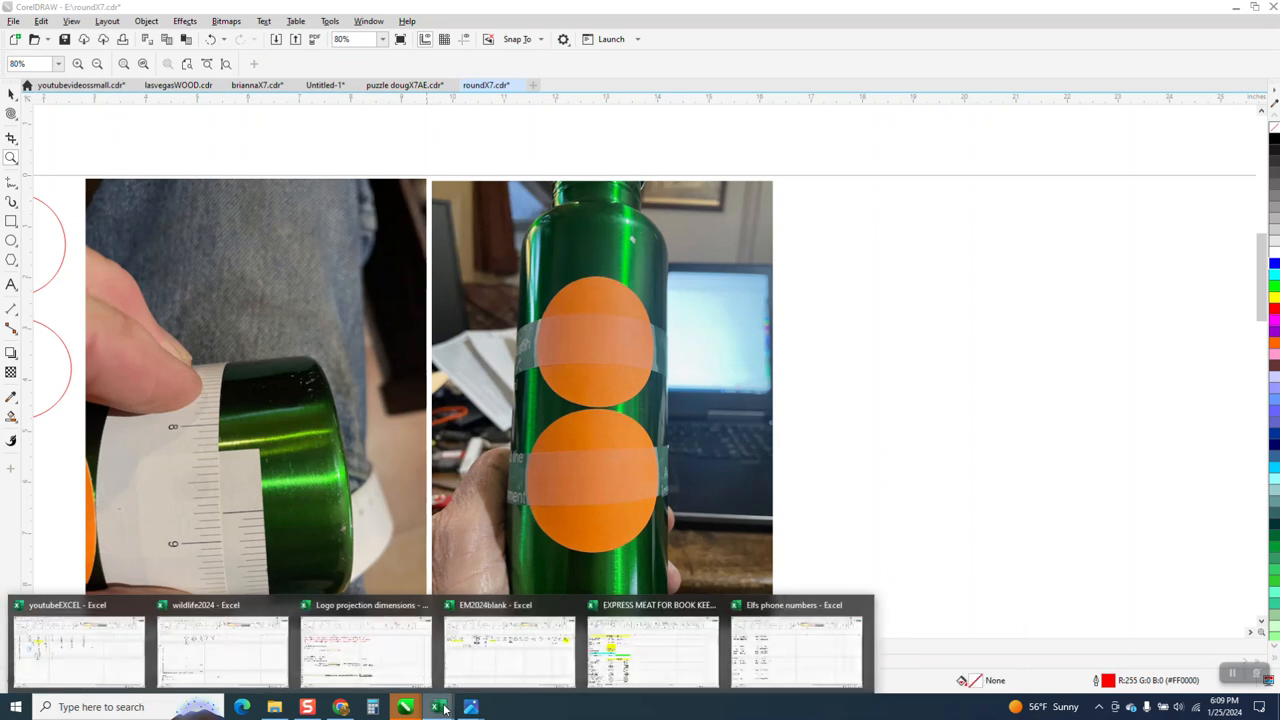
{"action": "left_click", "coordinate": [381, 677]}
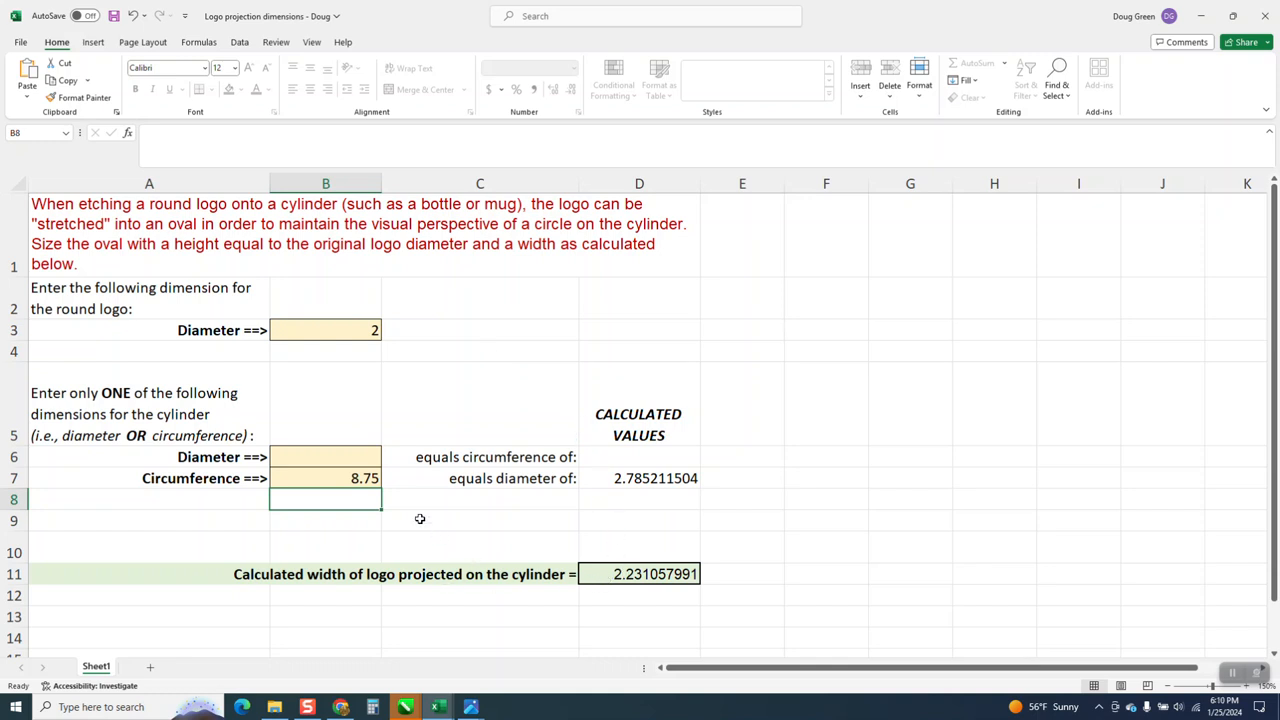
{"action": "left_click", "coordinate": [369, 481]}
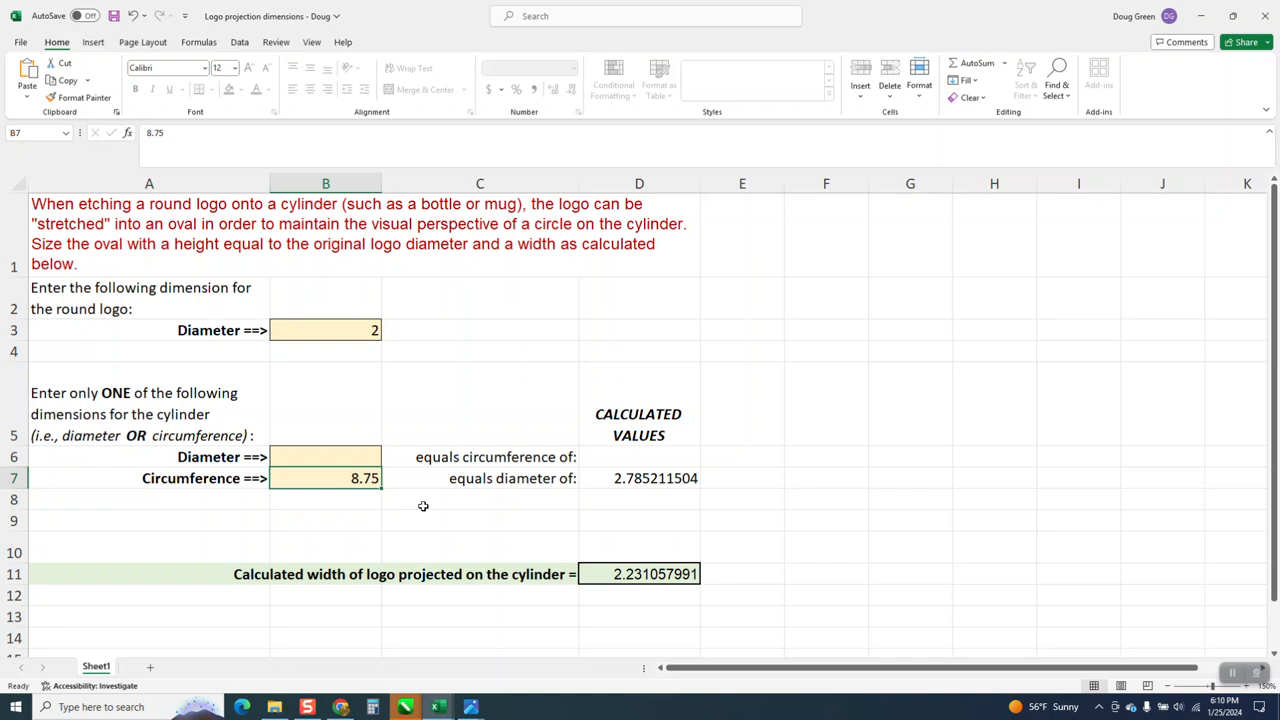
{"action": "type", "text": "12"}
{"action": "key", "text": "Return"}
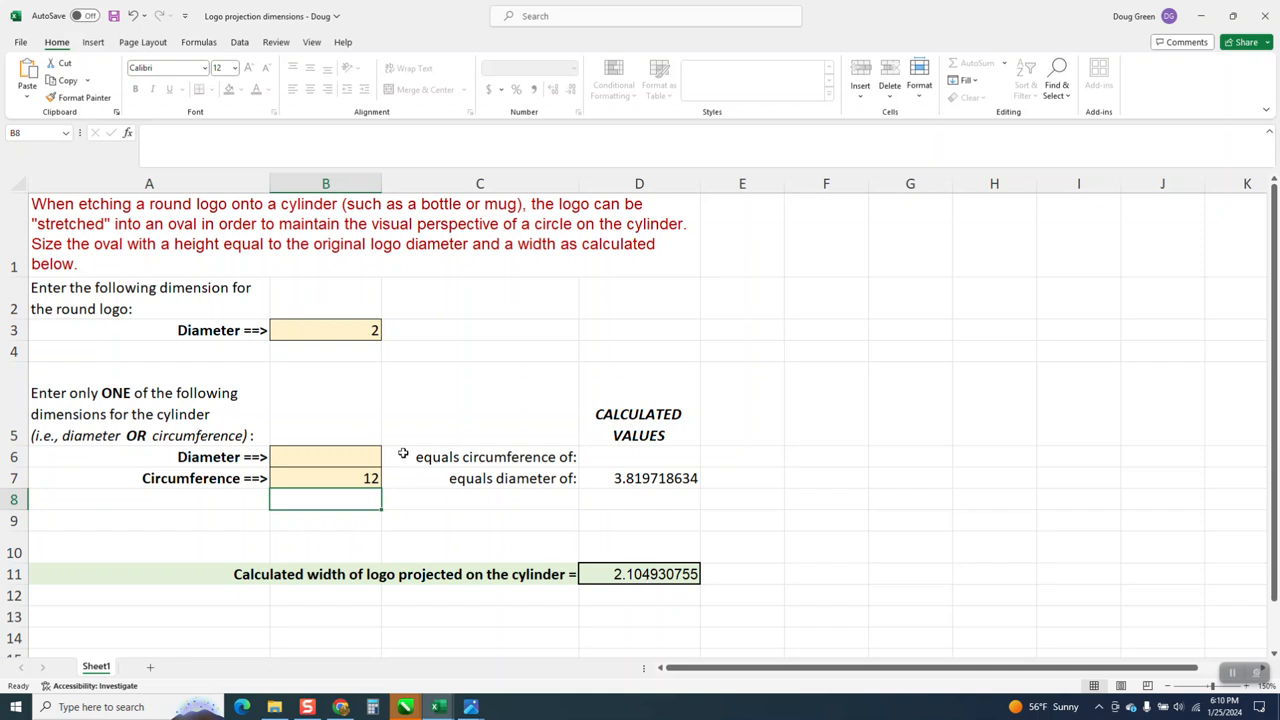
Set the cylinder circumference in cell B7 to 8.75.
{"action": "left_click", "coordinate": [367, 472]}
{"action": "type", "text": "8.75"}
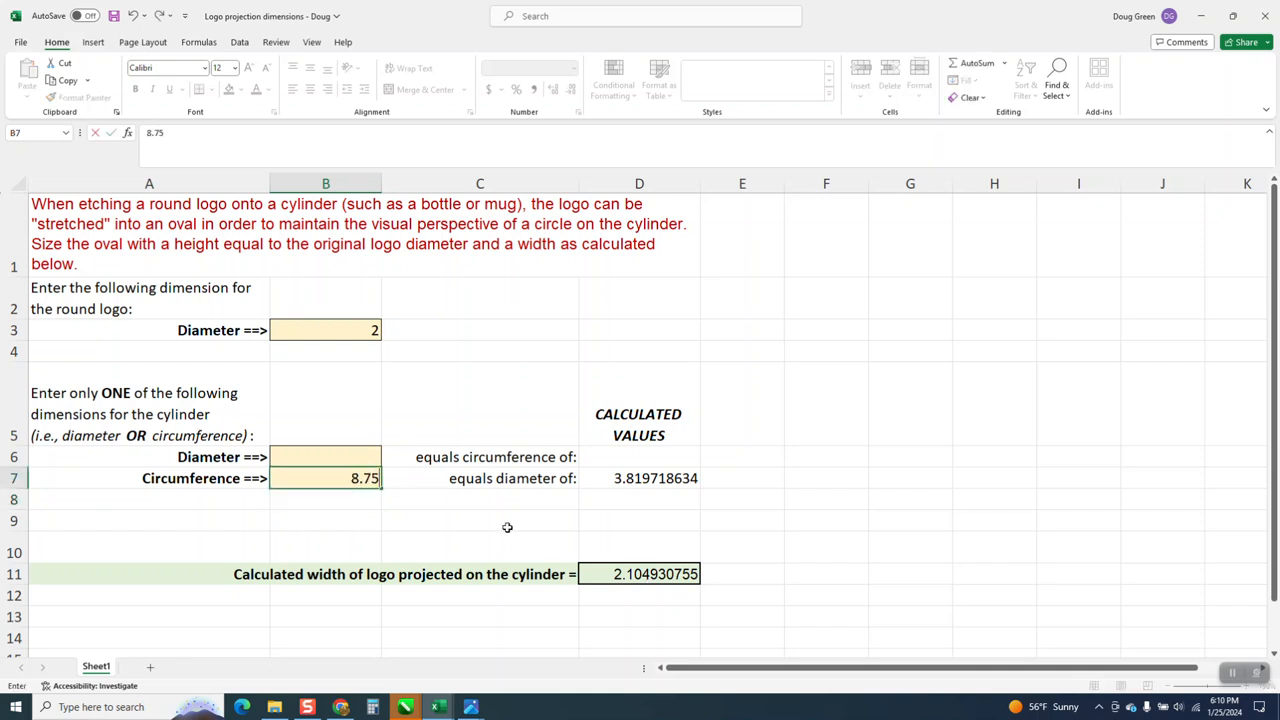
{"action": "key", "text": "Return"}
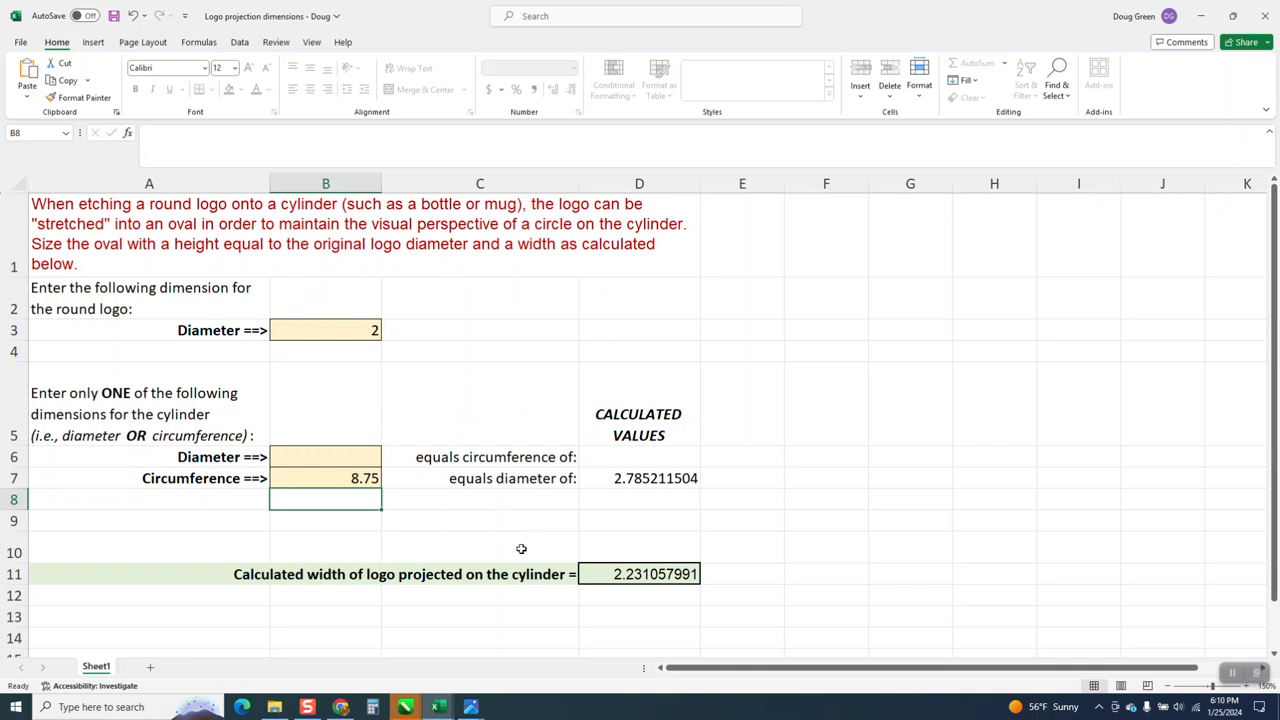
Set the round logo's diameter in cell B3 to 3.
{"action": "left_click", "coordinate": [372, 331]}
{"action": "type", "text": "3"}
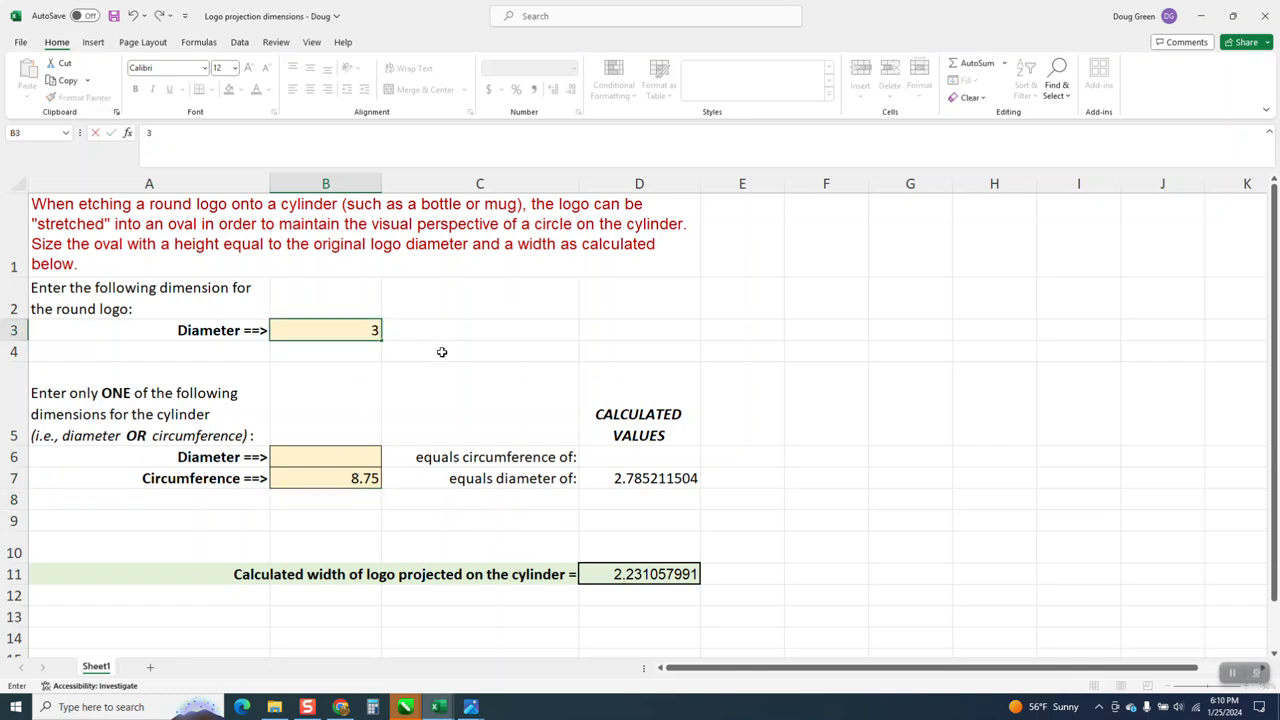
{"action": "key", "text": "Return"}
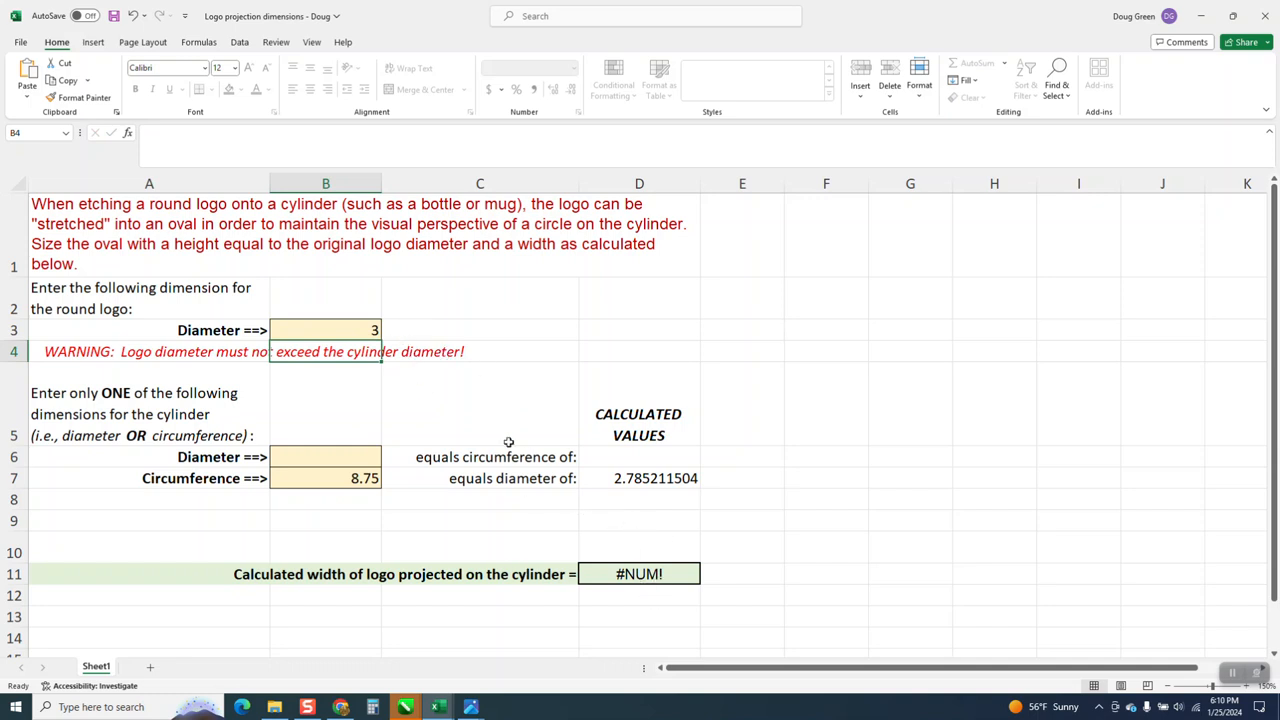
Change the round logo's diameter to 1.5.
{"action": "left_click", "coordinate": [375, 332]}
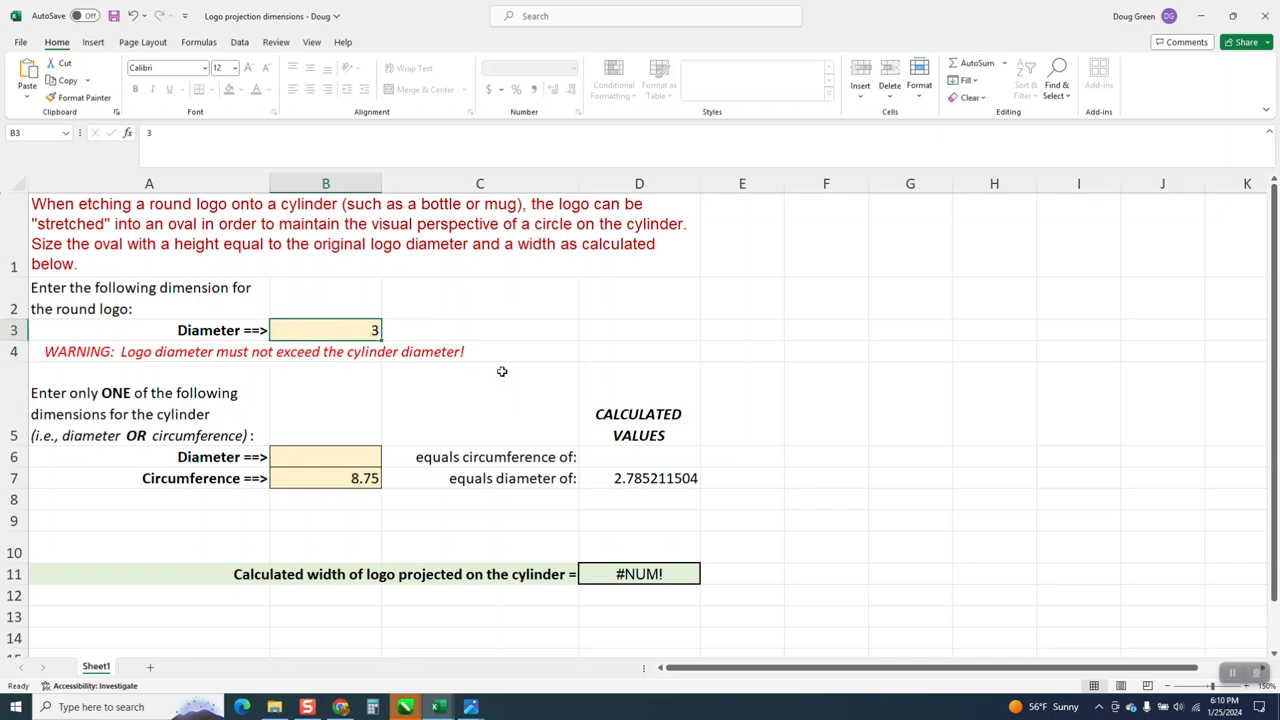
{"action": "type", "text": "1.5"}
{"action": "key", "text": "Return"}
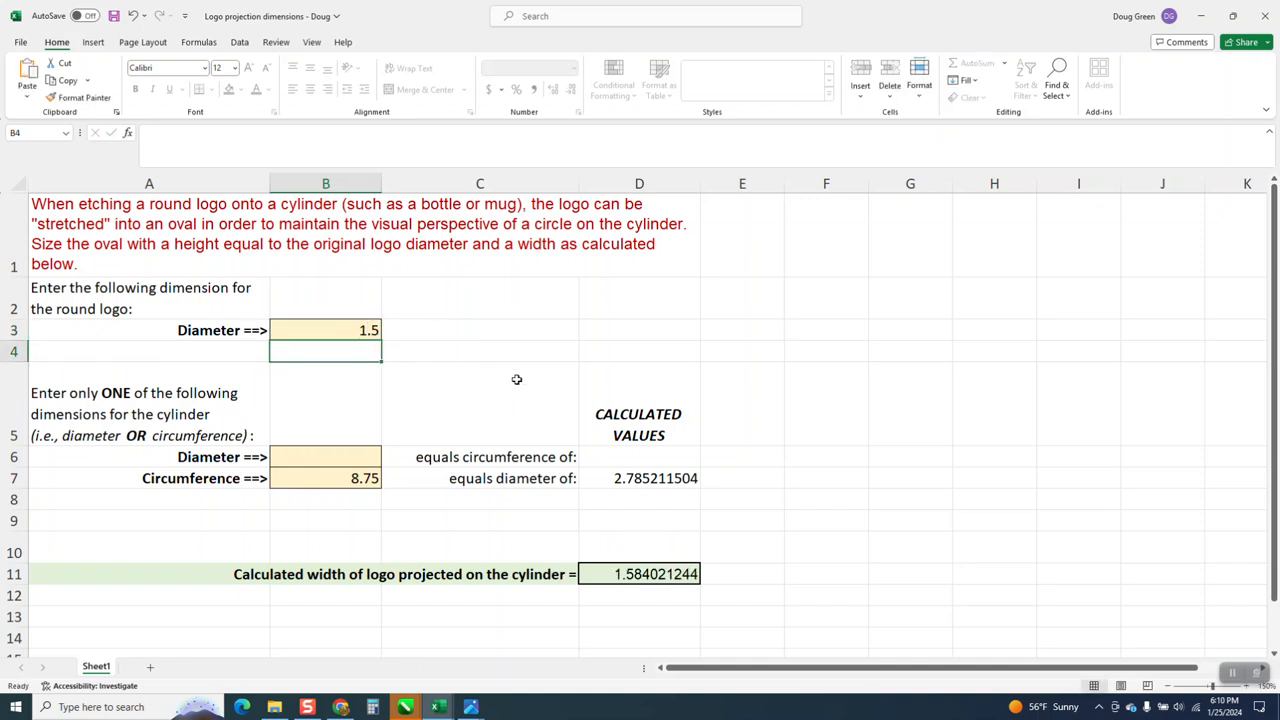